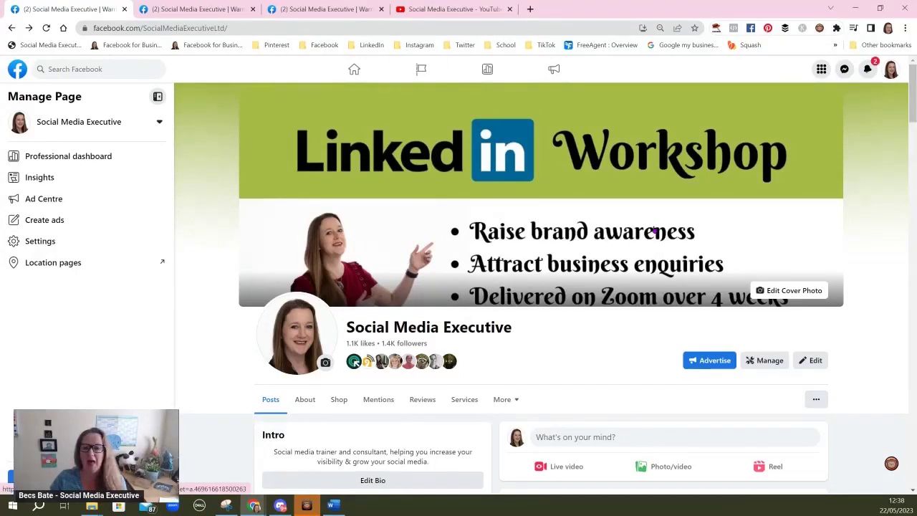
# Scroll the Page feed down to the past 'was live' post with its embedded video.
pyautogui.scroll(-10, 654, 231)
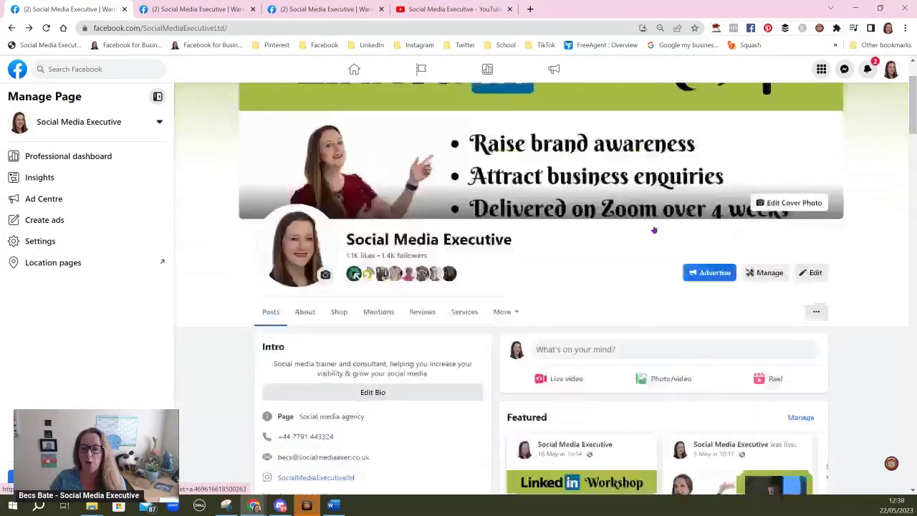
pyautogui.scroll(-12, 654, 231)
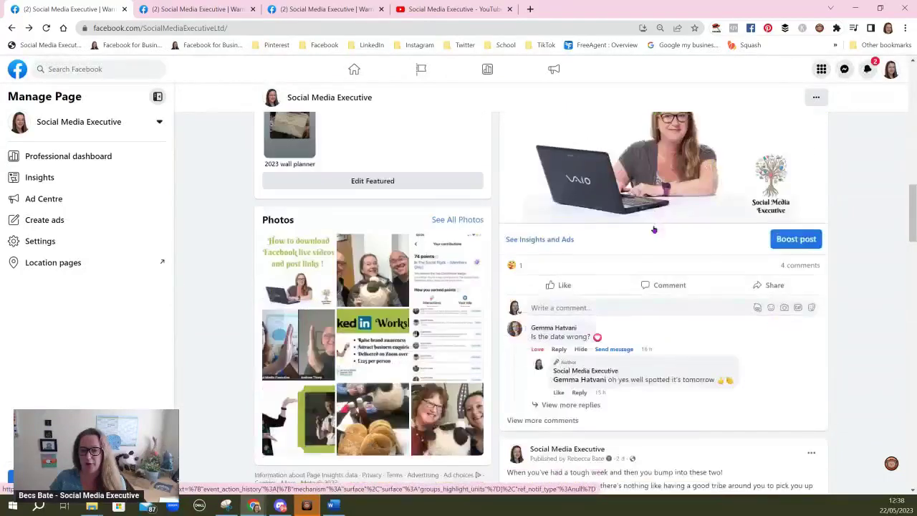
pyautogui.scroll(-12, 655, 230)
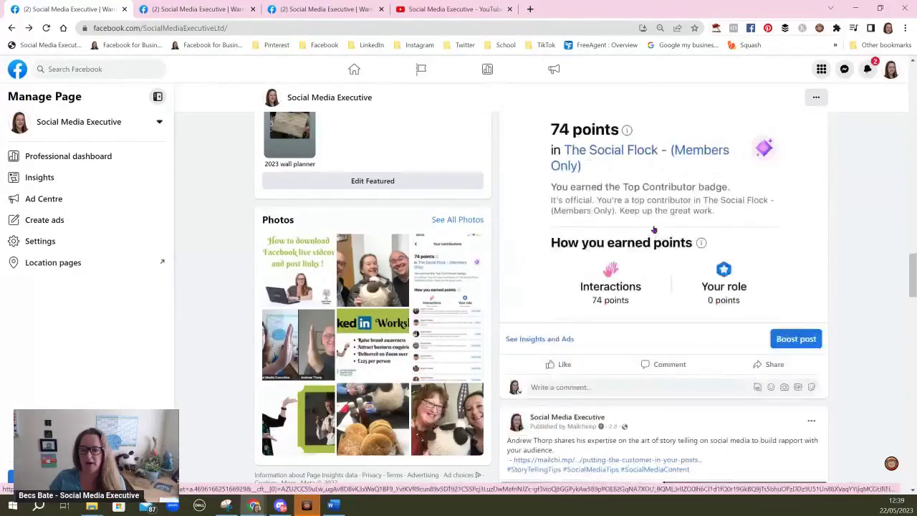
pyautogui.scroll(-10, 655, 231)
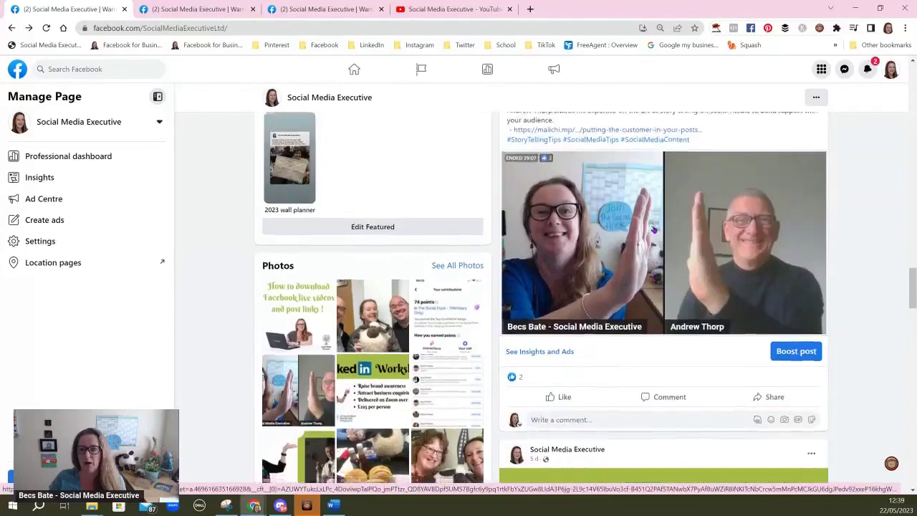
pyautogui.scroll(-4, 655, 230)
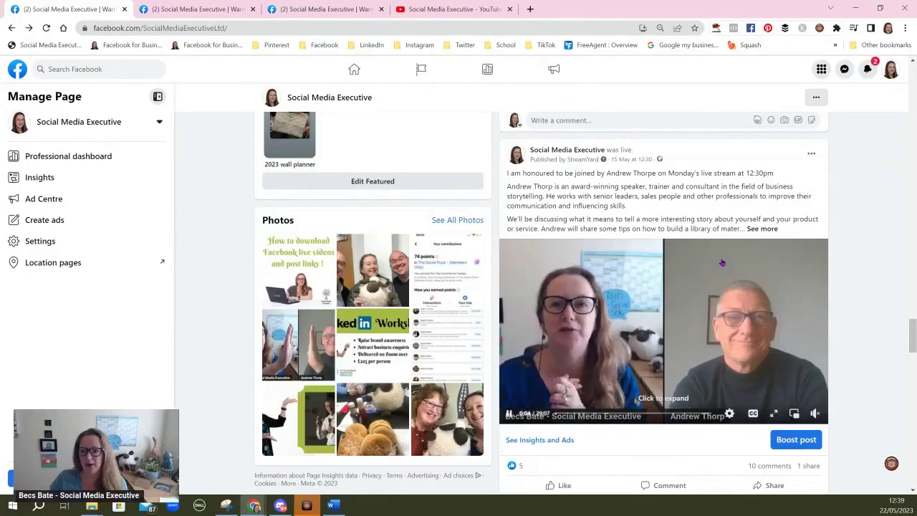
pyautogui.scroll(-1, 722, 263)
pyautogui.scroll(1, 795, 179)
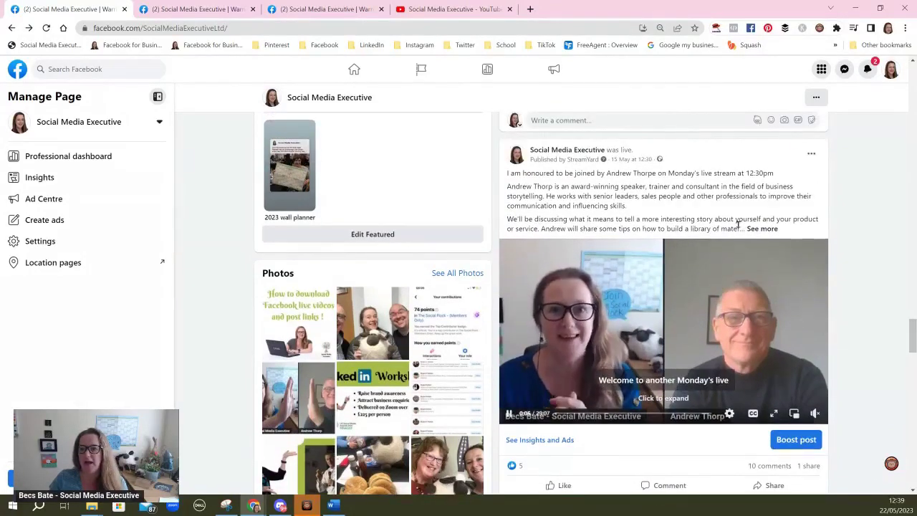
# Check the live post's ... and Share menus, then open its video in Facebook's video viewer.
pyautogui.click(813, 155)
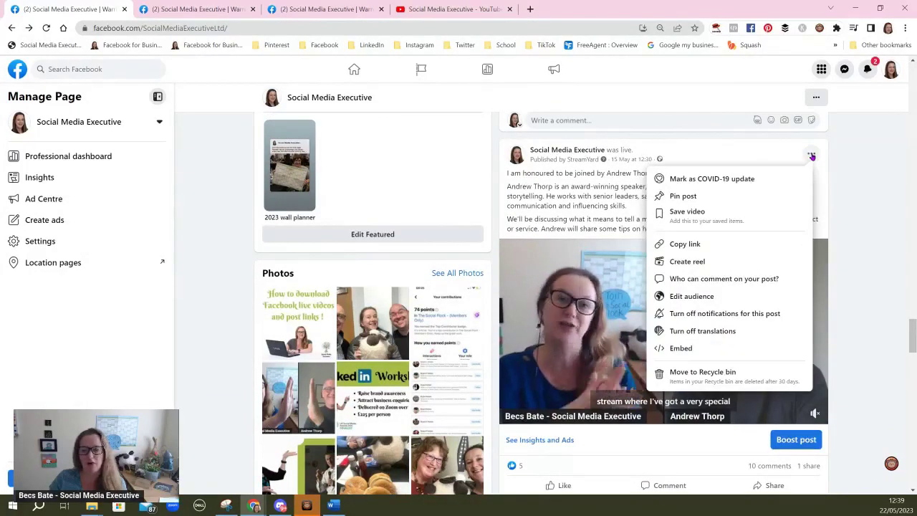
pyautogui.click(674, 244)
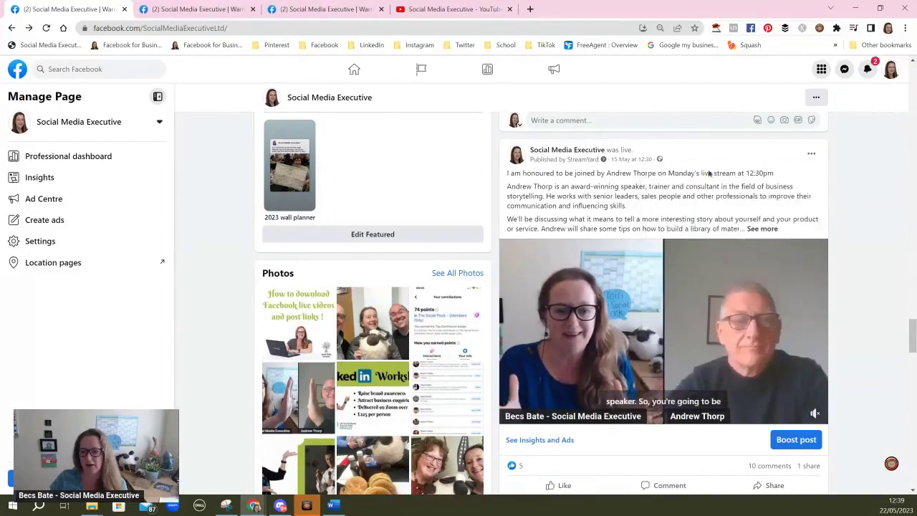
pyautogui.scroll(-2, 743, 306)
pyautogui.click(766, 377)
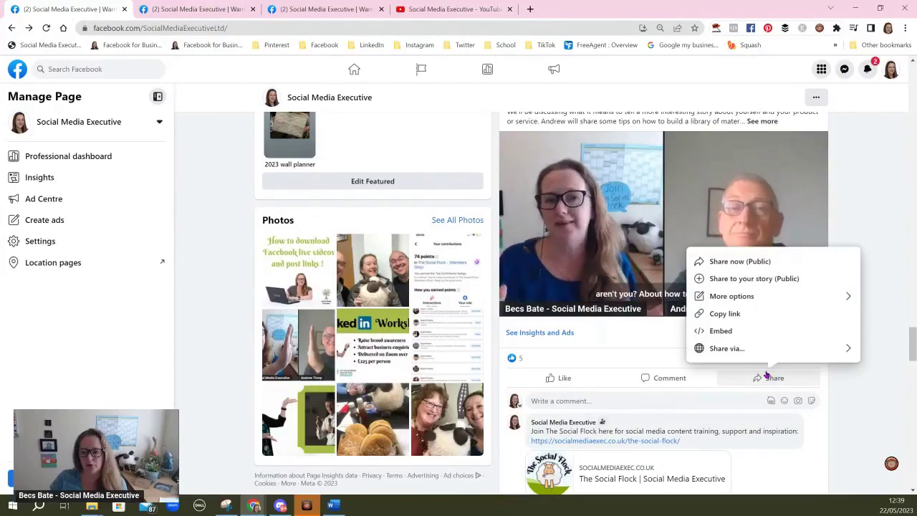
pyautogui.scroll(2, 774, 221)
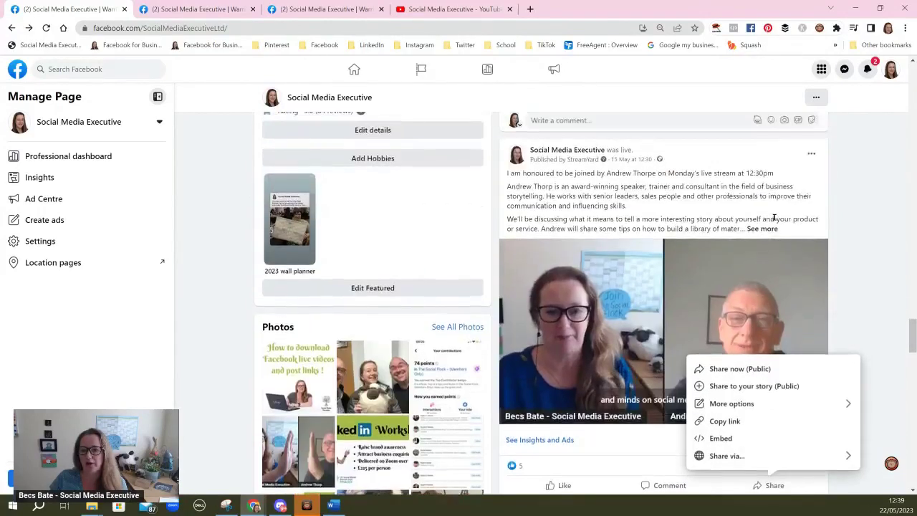
pyautogui.click(797, 182)
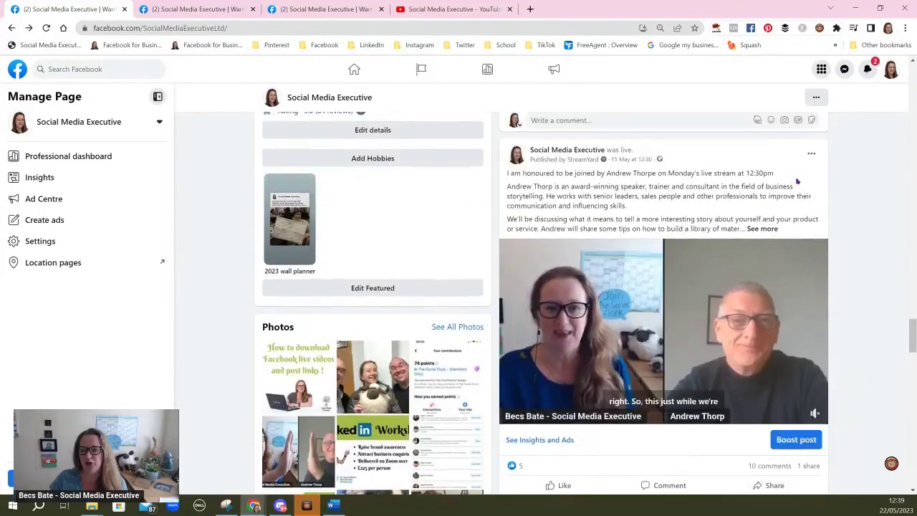
pyautogui.click(618, 271)
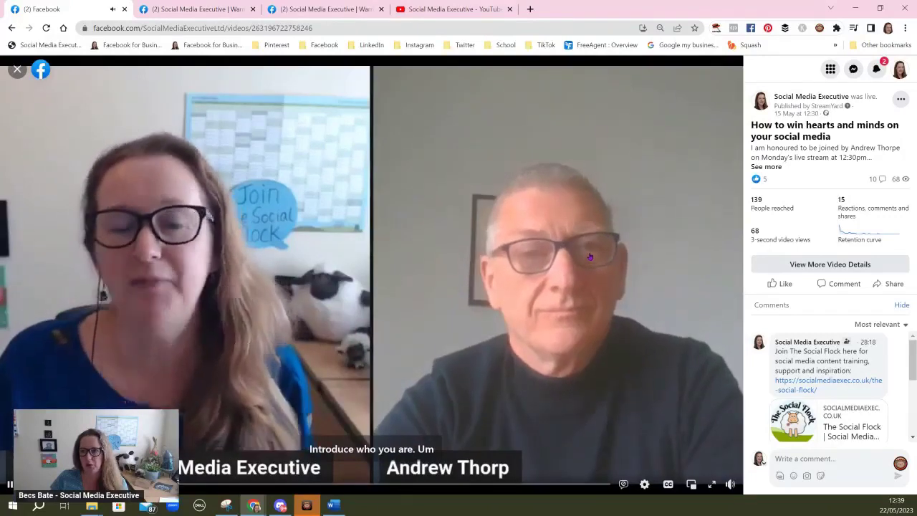
# Choose Download video from the viewer's ... menu to save the live stream.
pyautogui.click(901, 100)
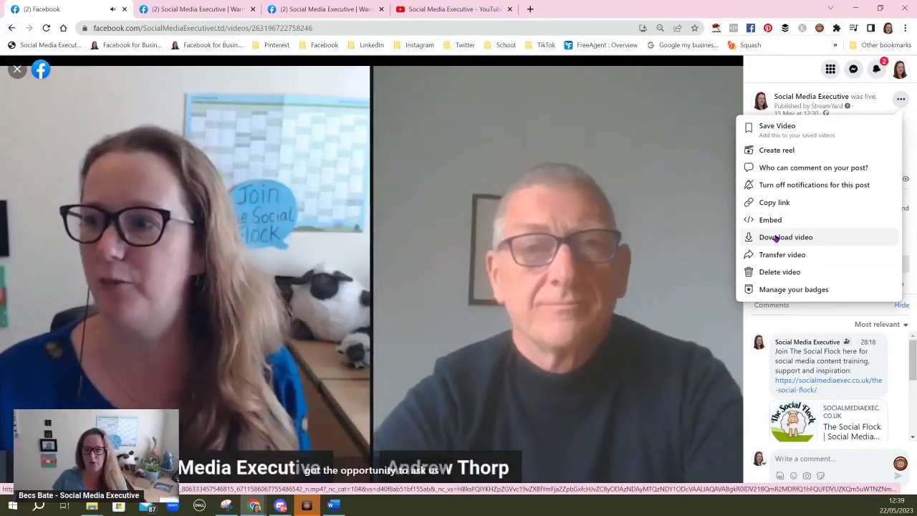
pyautogui.click(776, 238)
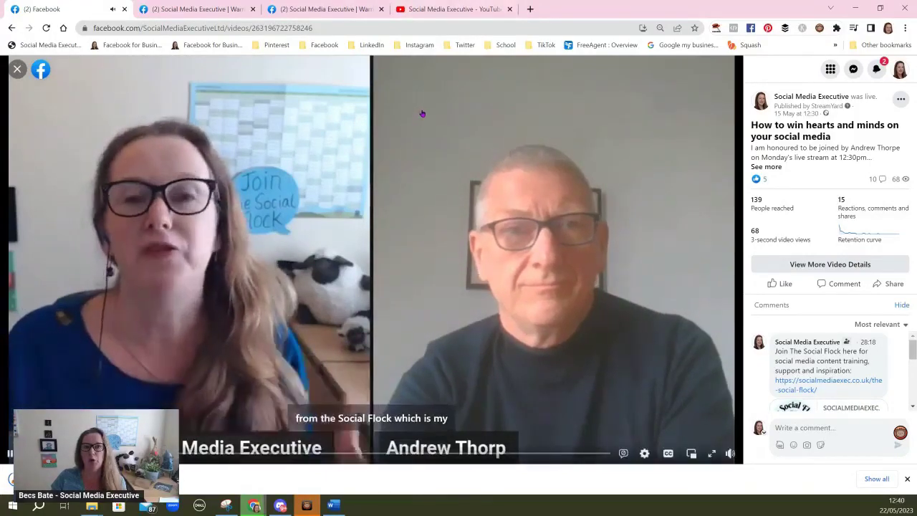
# On the YouTube tab, choose Upload videos from Studio's Create menu.
pyautogui.click(450, 10)
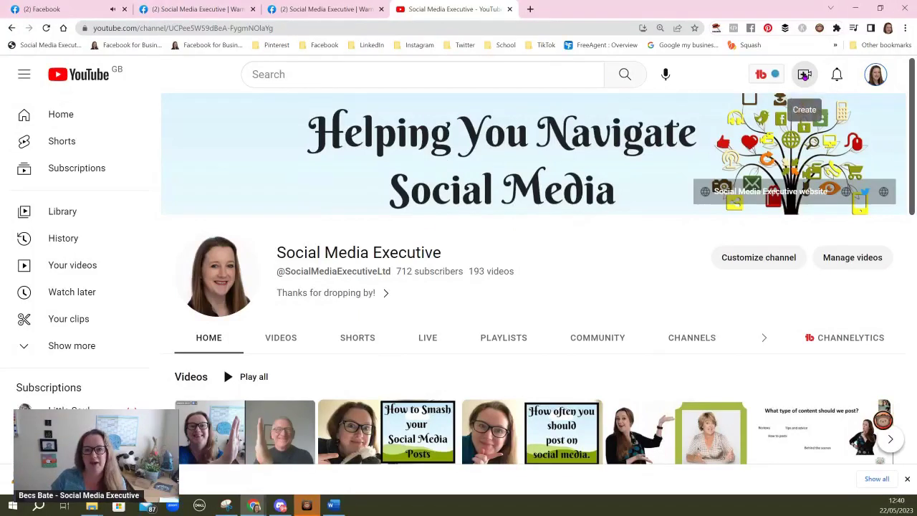
pyautogui.click(805, 76)
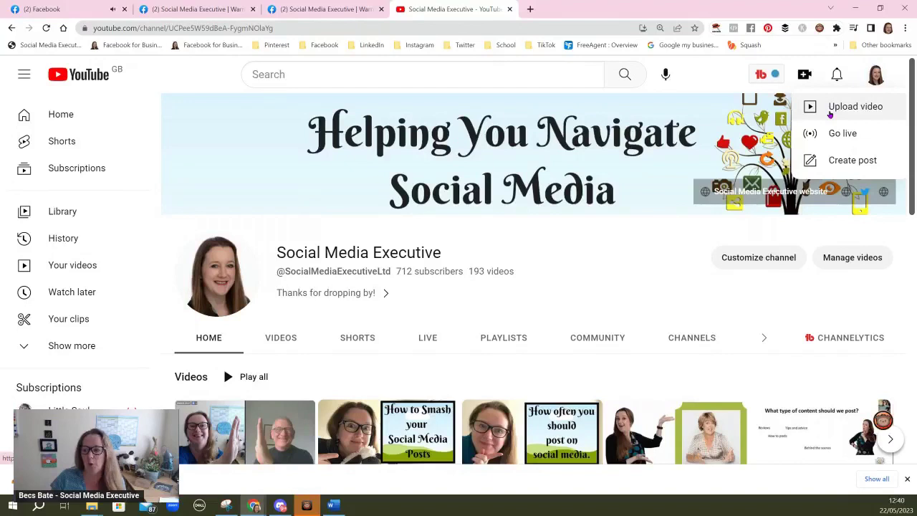
pyautogui.click(830, 107)
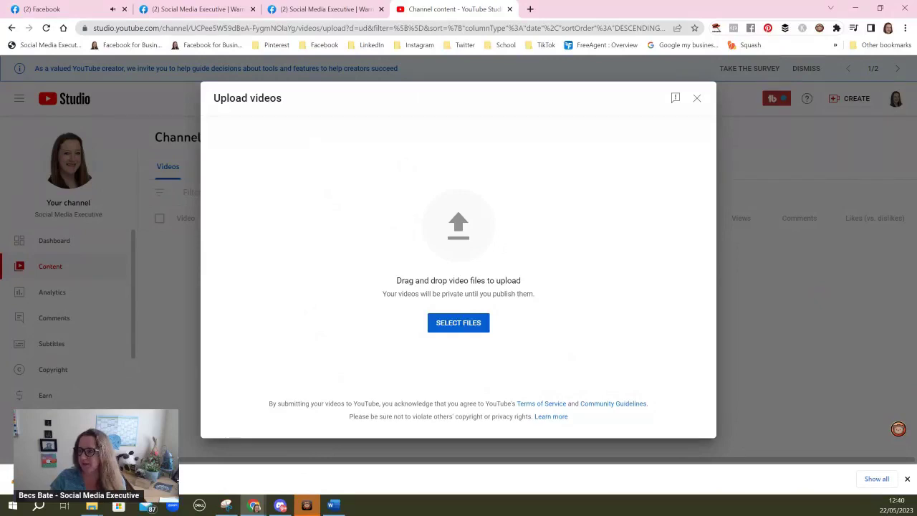
# Rename the downloaded MP4 in Downloads to 'Video download' and move the Explorer window aside.
pyautogui.press('super+e')
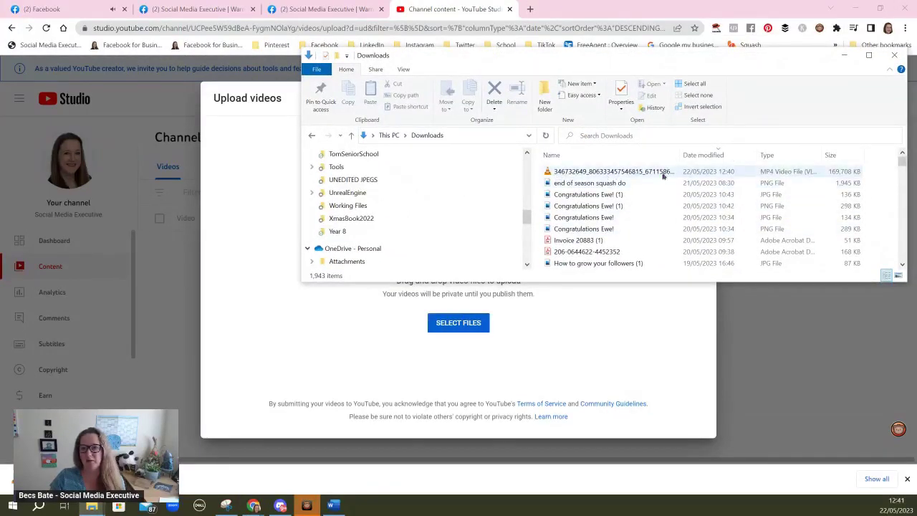
pyautogui.click(613, 173)
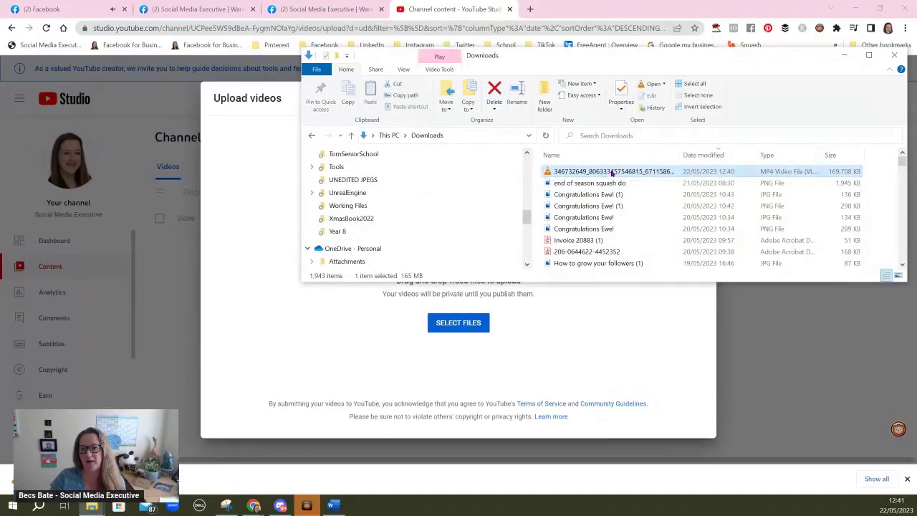
pyautogui.click(613, 172)
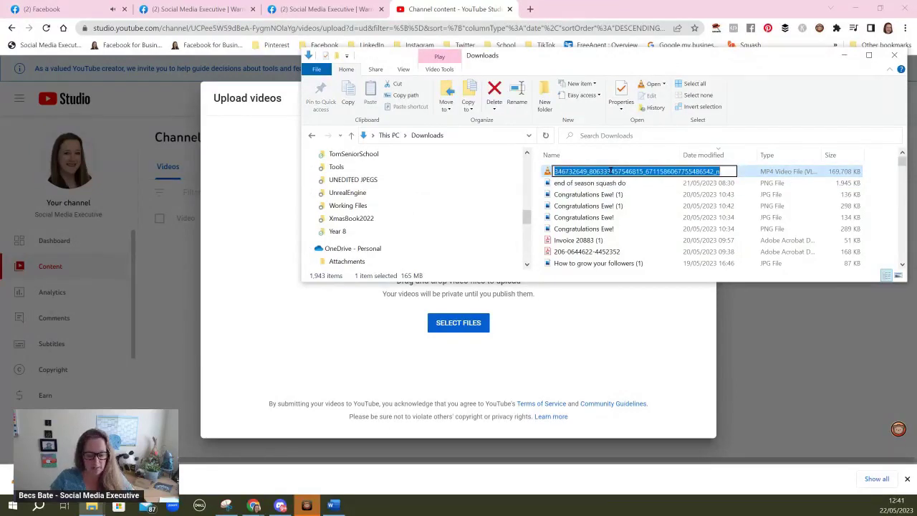
pyautogui.write('V')
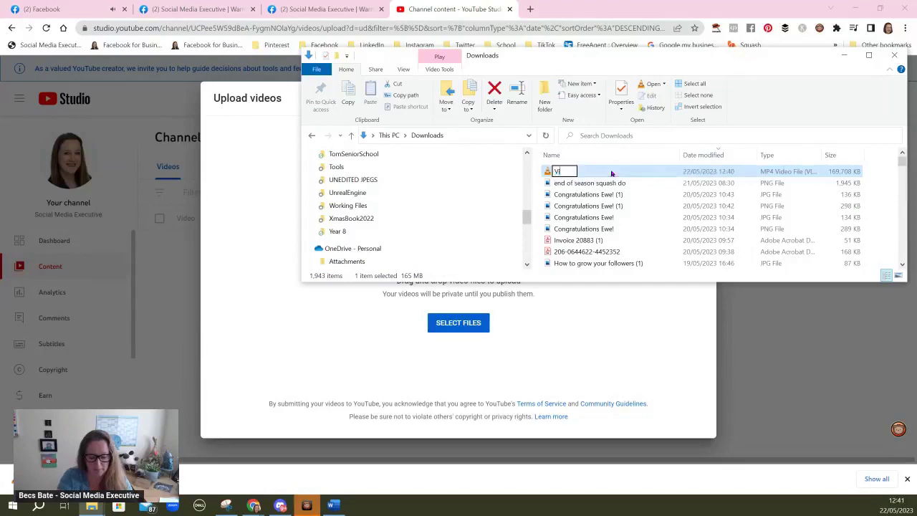
pyautogui.write('ideo download')
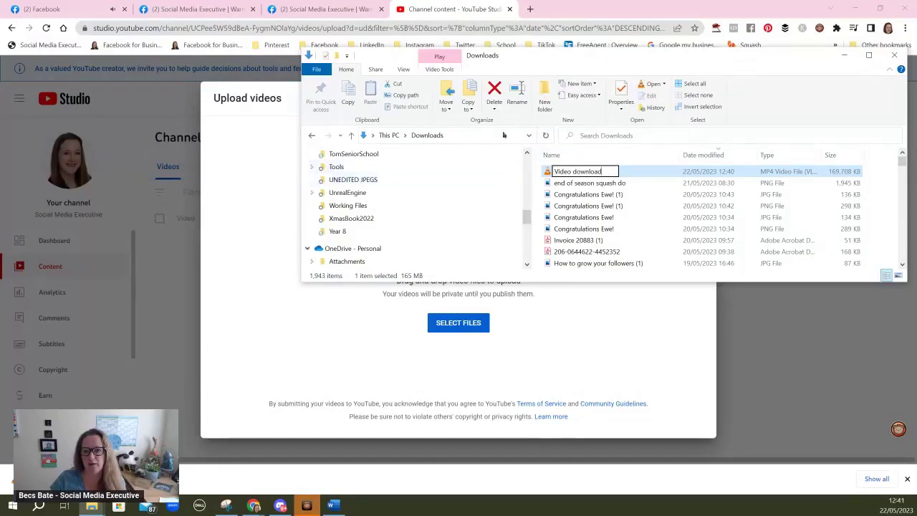
pyautogui.press('Return')
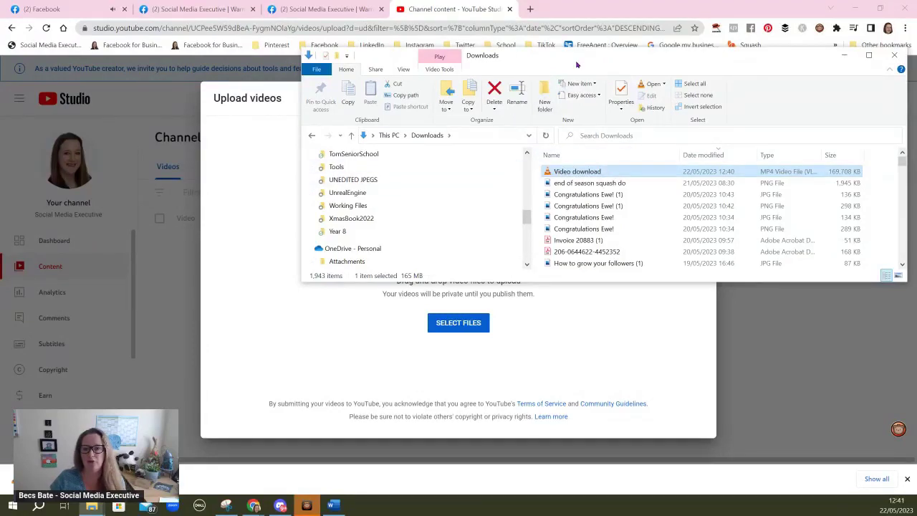
pyautogui.moveTo(577, 64); pyautogui.dragTo(916, 301)
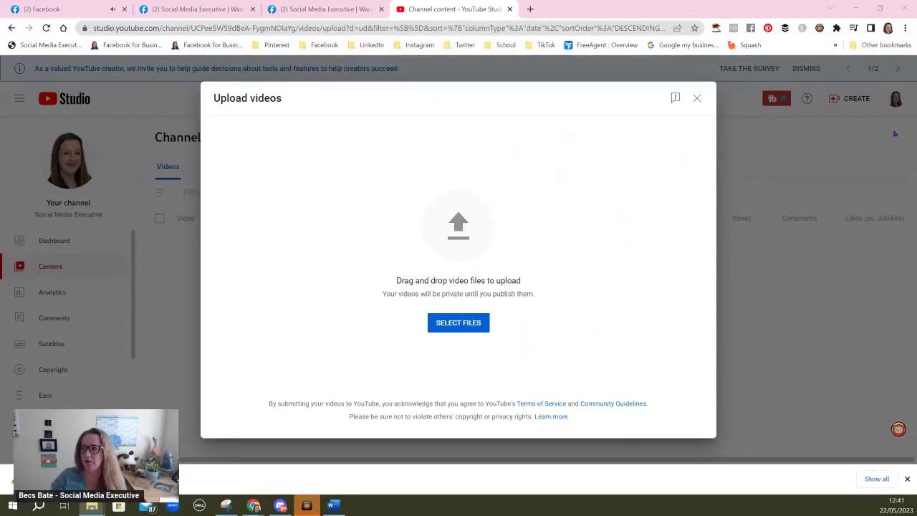
# Drag 'Video download' into the Upload videos dialog and review the title 'Social Media Executive' and description.
pyautogui.moveTo(894, 134); pyautogui.dragTo(797, 56)
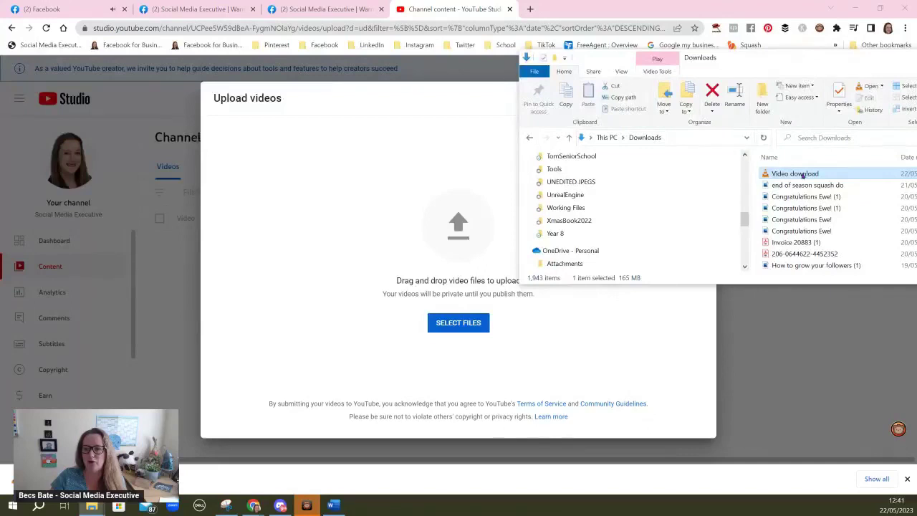
pyautogui.moveTo(802, 176); pyautogui.dragTo(446, 231)
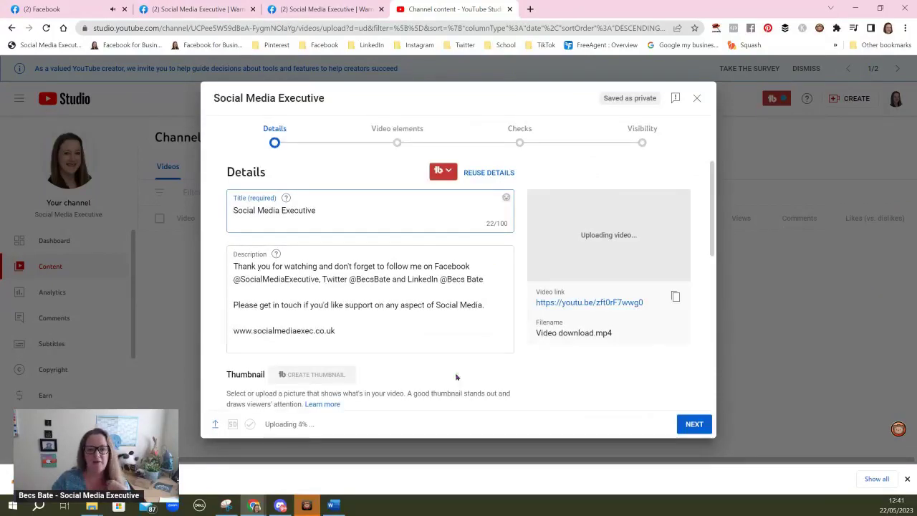
pyautogui.scroll(-6, 392, 194)
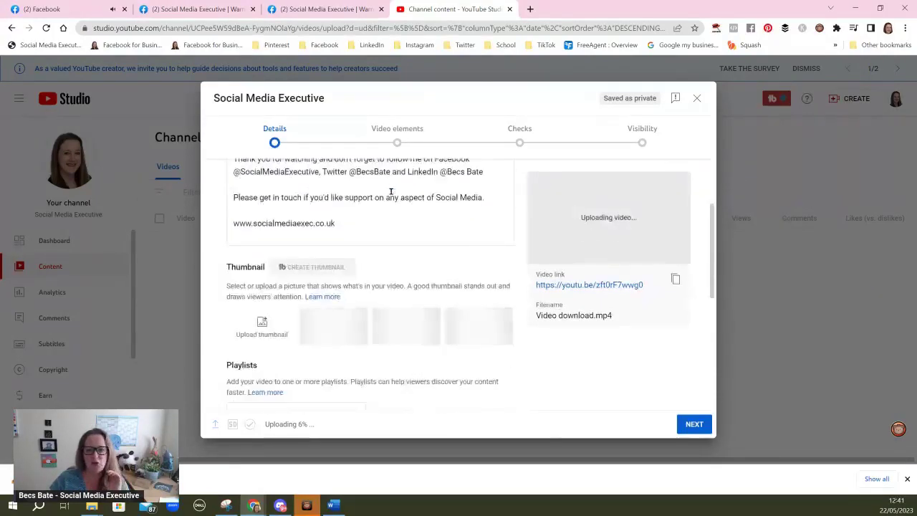
pyautogui.scroll(6, 392, 194)
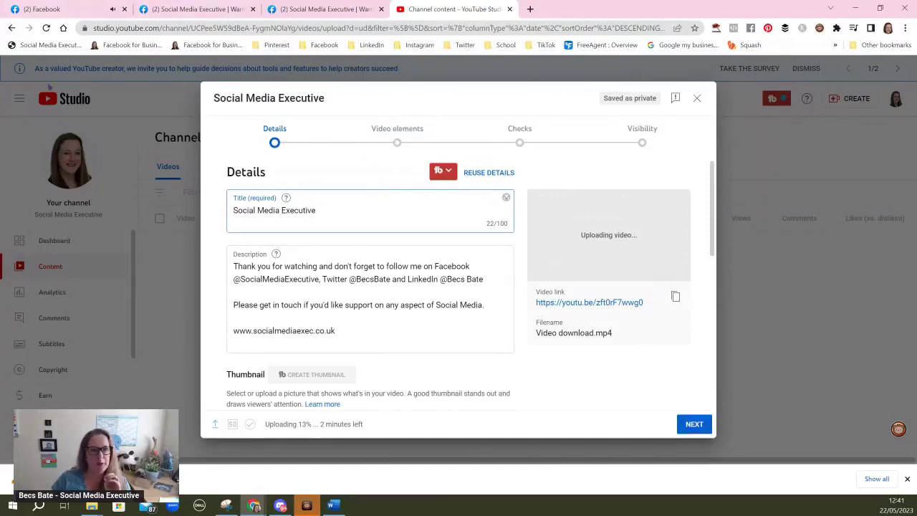
# Back on Facebook, close and reopen the live video's full view, then show its ... options.
pyautogui.click(43, 9)
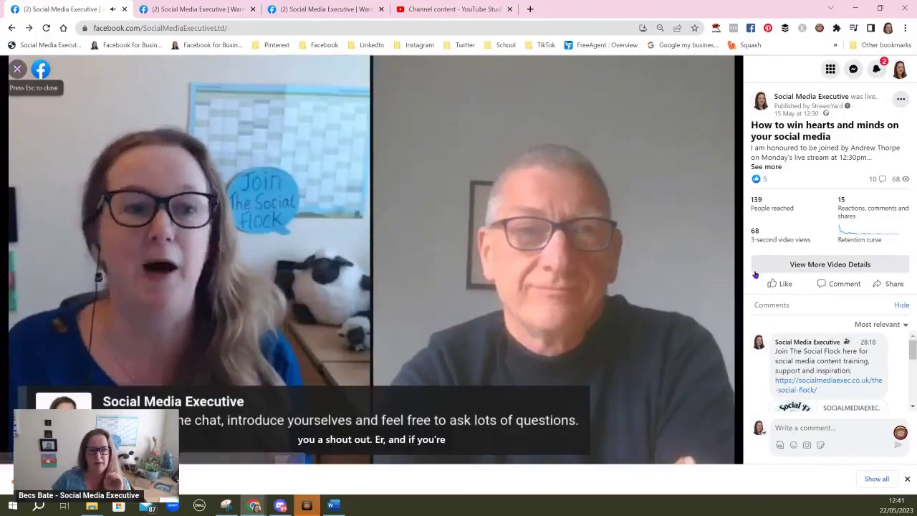
pyautogui.click(17, 69)
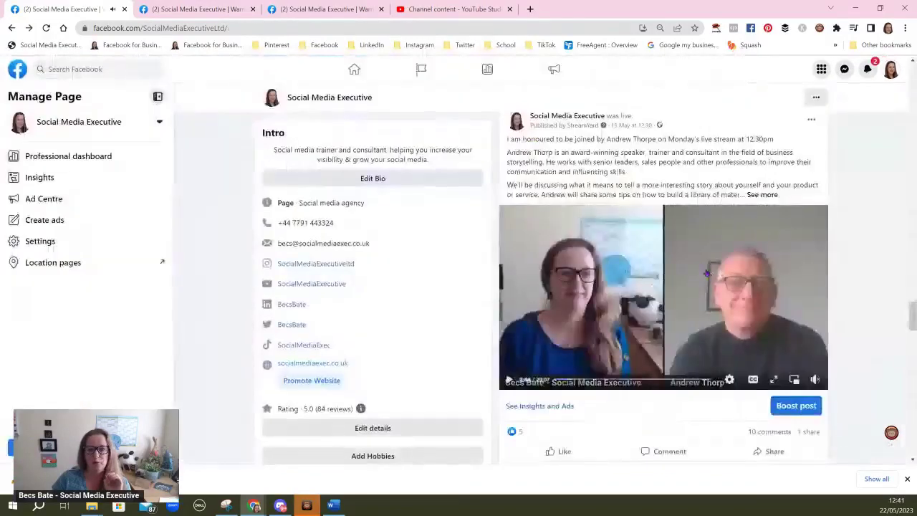
pyautogui.click(630, 284)
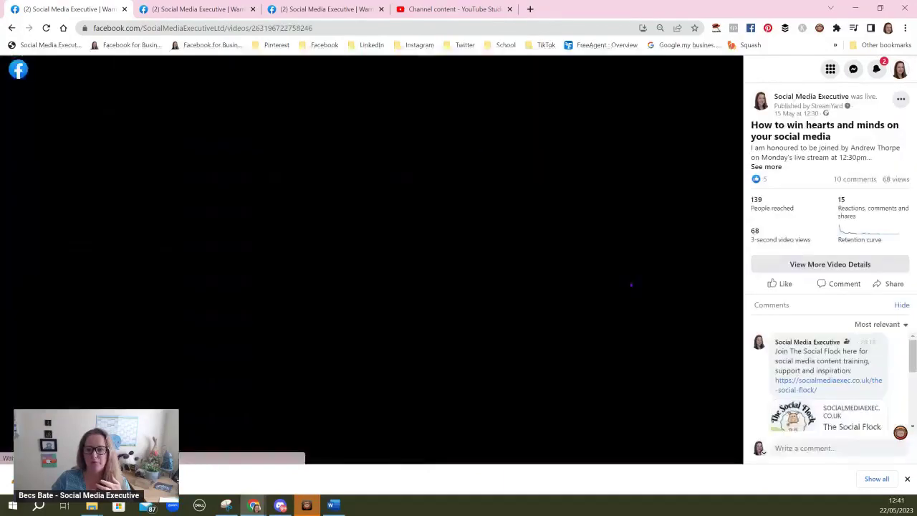
pyautogui.click(901, 99)
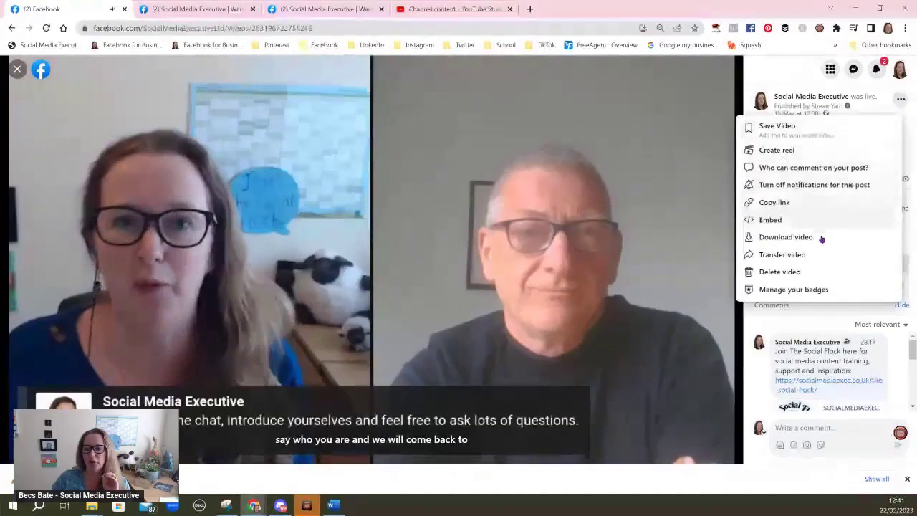